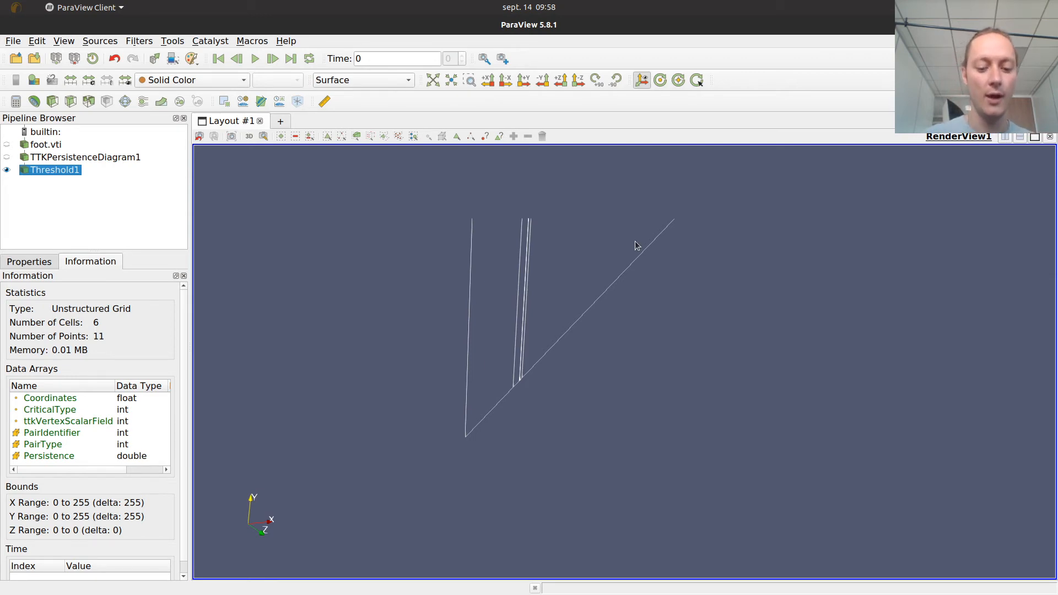
# Add a Threshold filter to Threshold1, using PairIdentifier as its scalars with the range reset to the data
pyautogui.hotkey('ctrl', 'space')
pyautogui.write('thr')
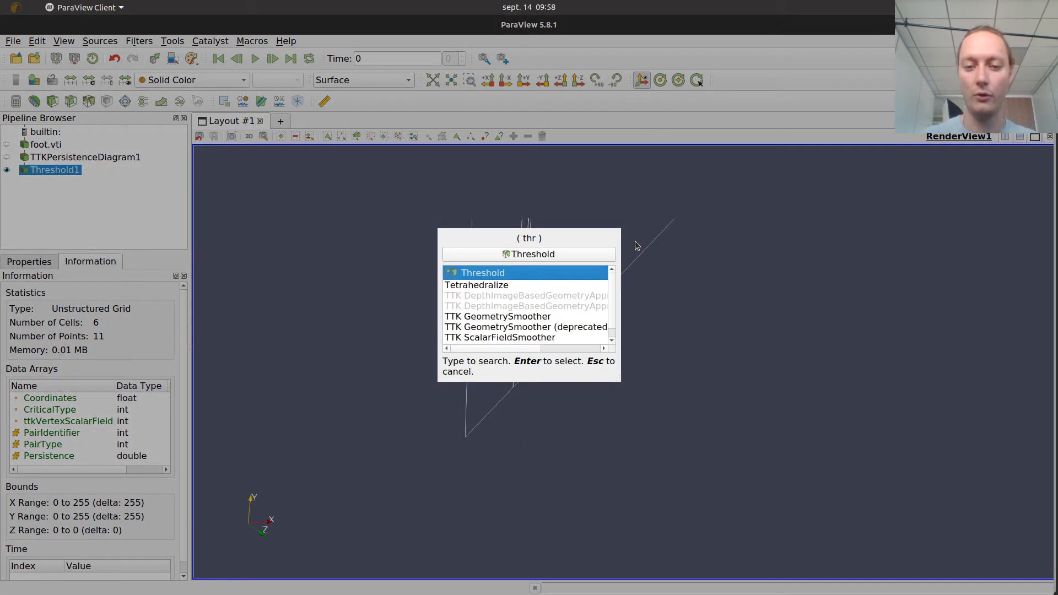
pyautogui.press('Return')
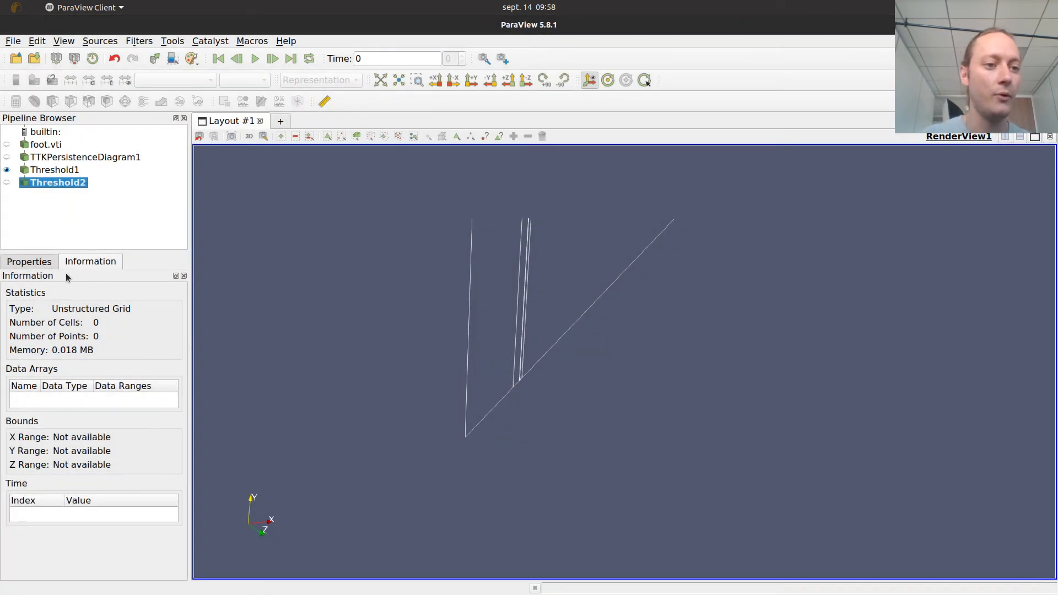
pyautogui.click(37, 265)
pyautogui.click(78, 347)
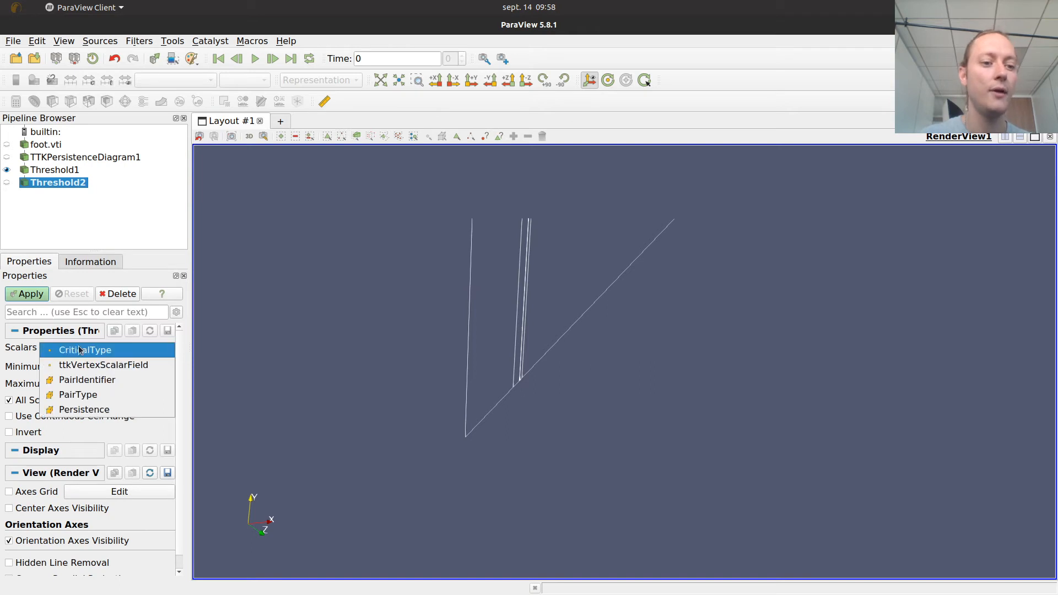
pyautogui.click(86, 380)
pyautogui.click(168, 375)
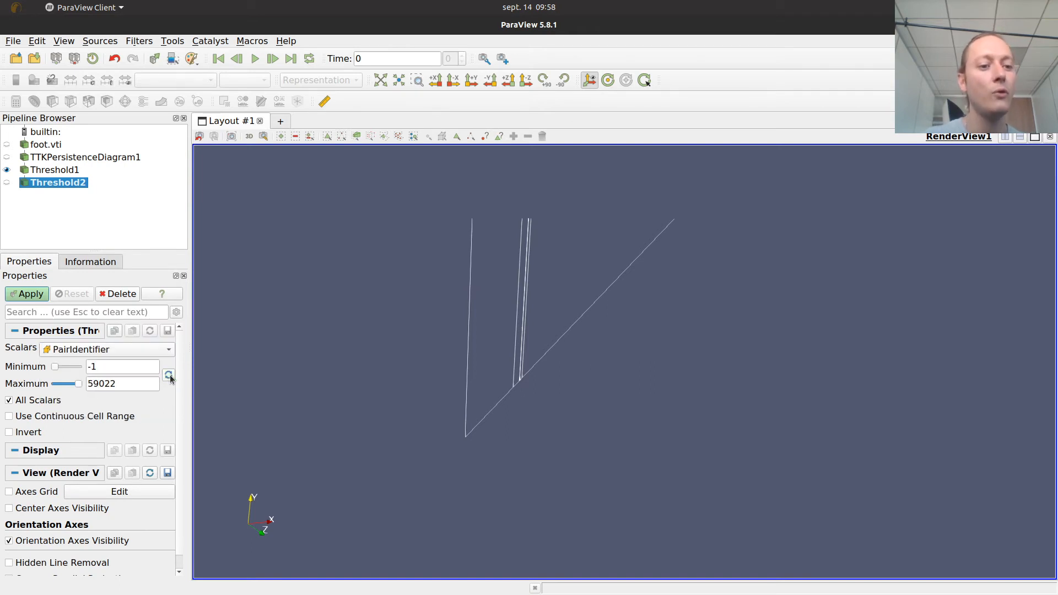
# Set the PairIdentifier threshold's minimum to 0, apply the filter and check the output's statistics
pyautogui.click(87, 367)
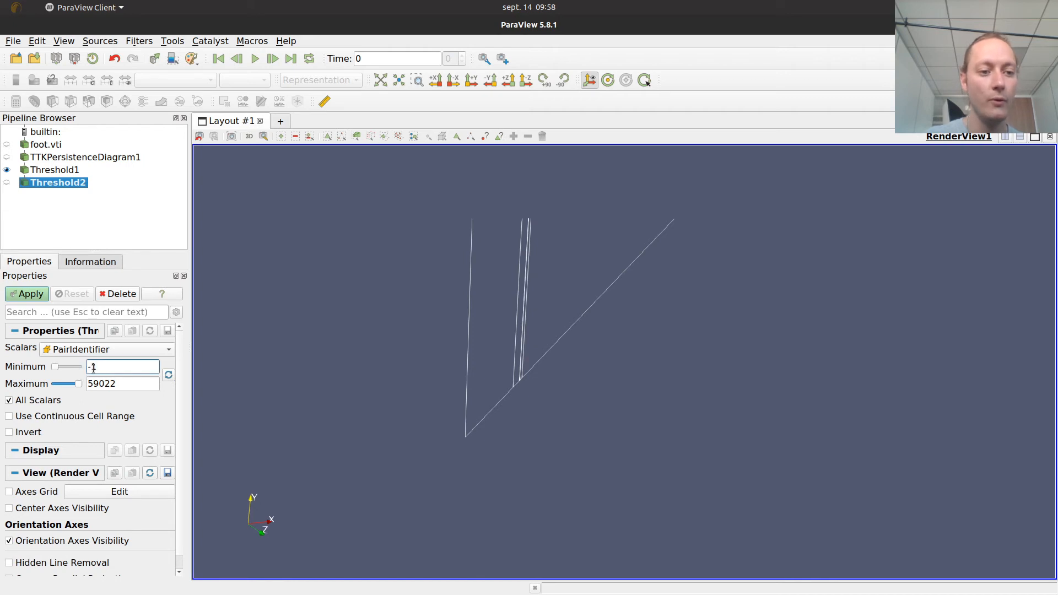
pyautogui.moveTo(96, 367); pyautogui.dragTo(86, 367)
pyautogui.write('0')
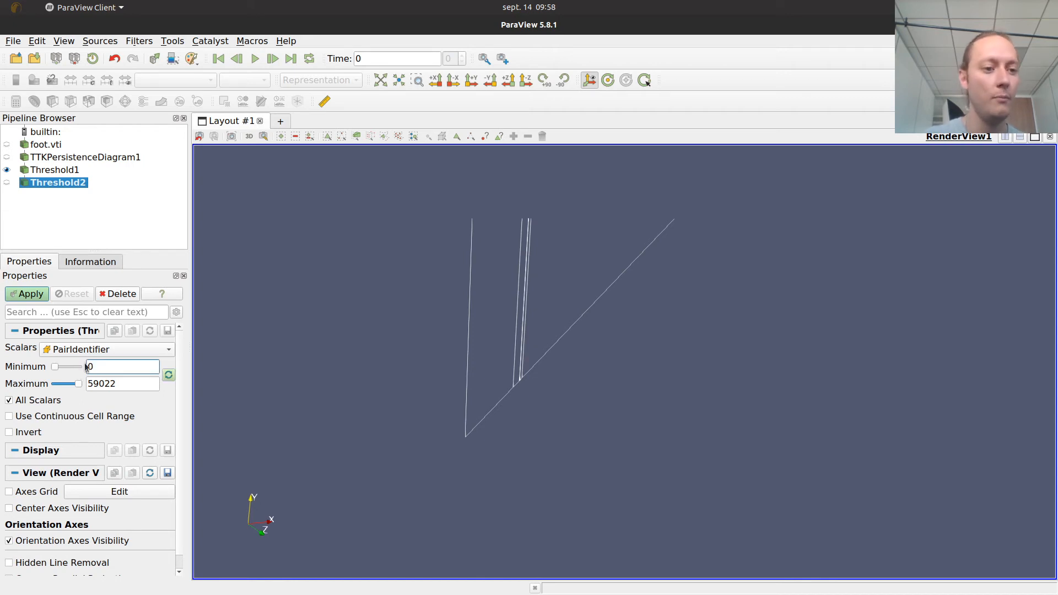
pyautogui.click(39, 295)
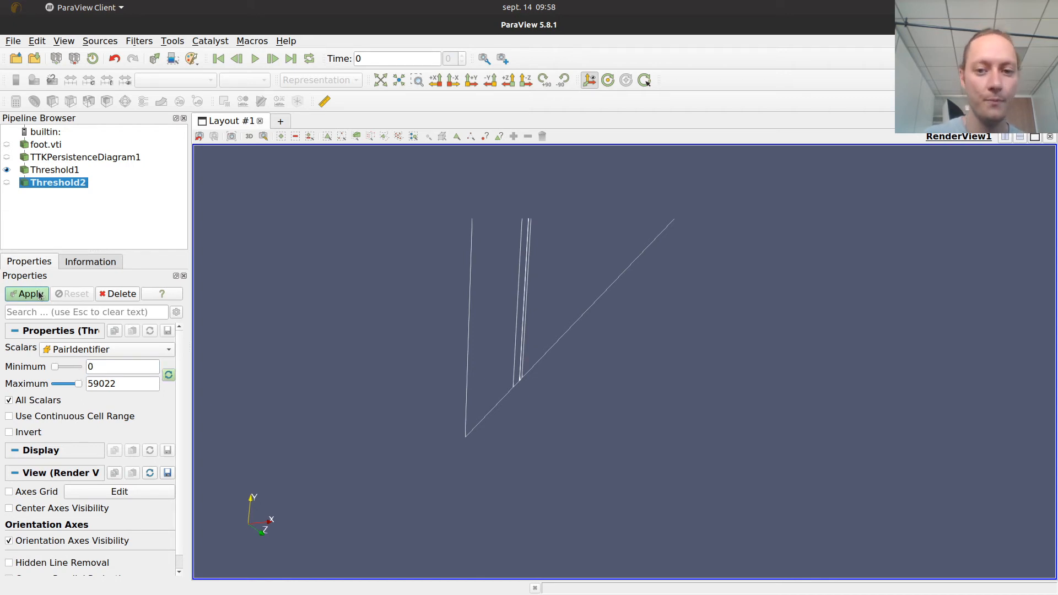
pyautogui.click(86, 263)
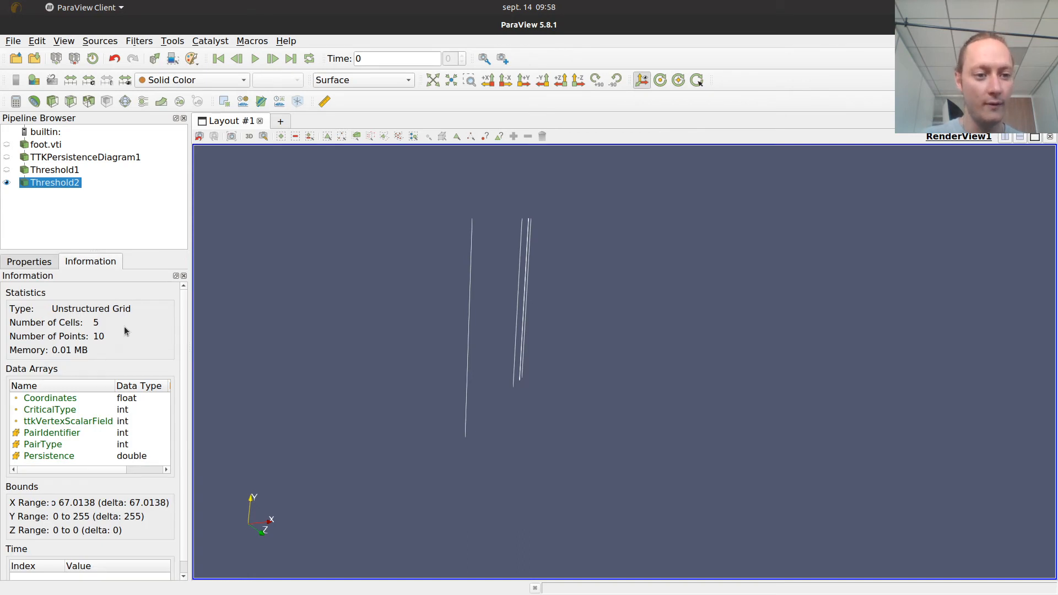
pyautogui.moveTo(447, 278); pyautogui.dragTo(443, 282)
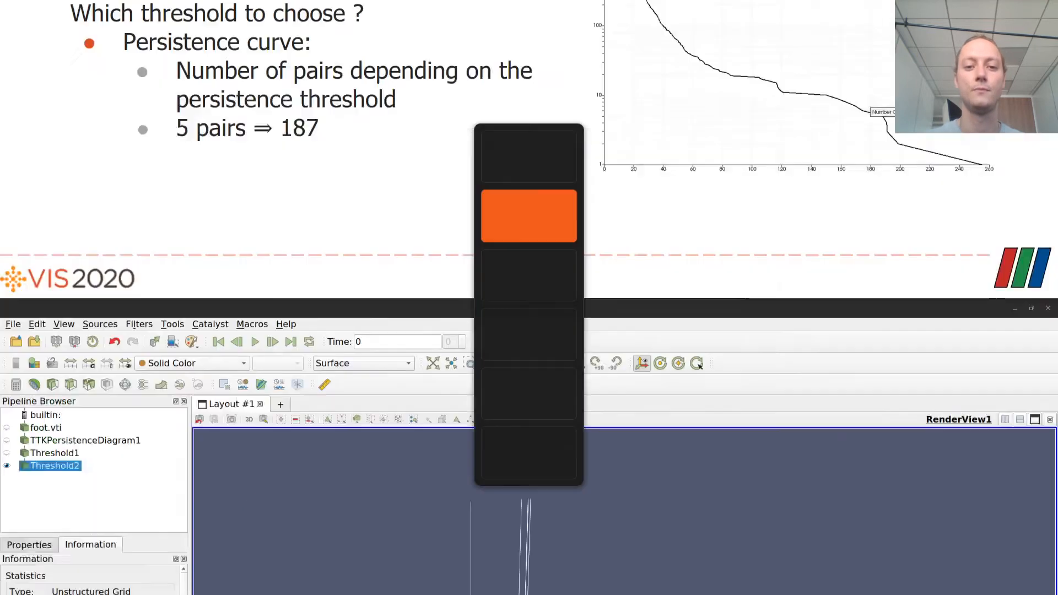
pyautogui.press('Right')
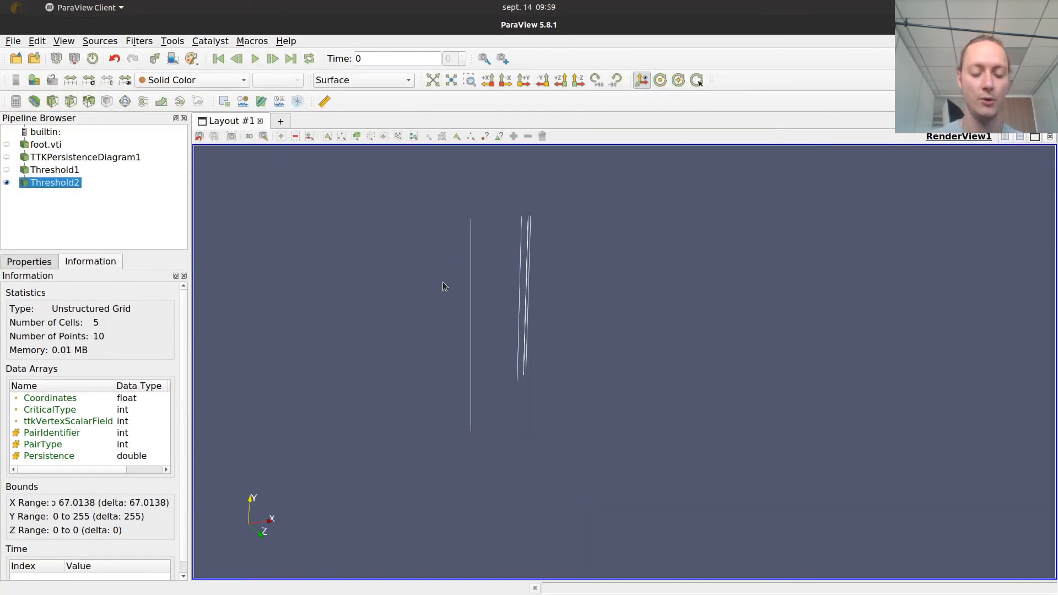
# Apply TTK TopologicalSimplification with foot.vti as the Domain and Threshold2 as the Constraints
pyautogui.hotkey('ctrl', 'space')
pyautogui.write('top')
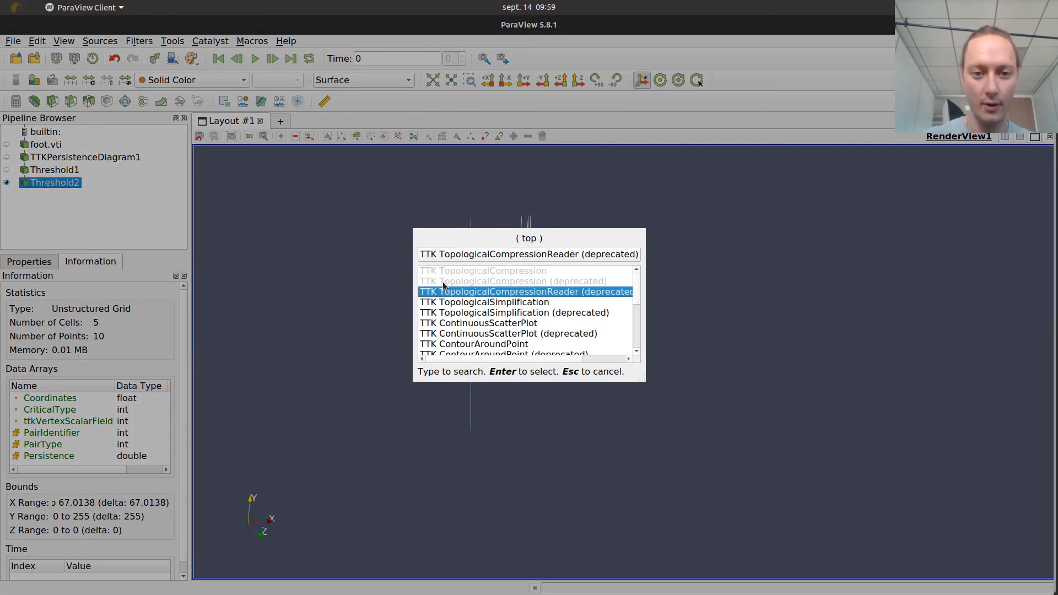
pyautogui.press('Down')
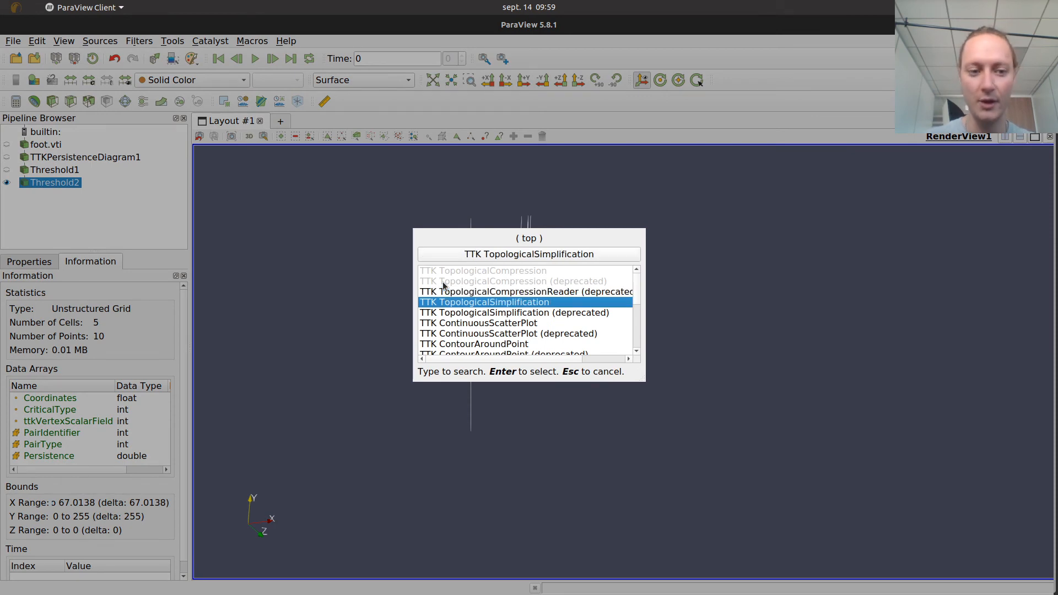
pyautogui.press('Return')
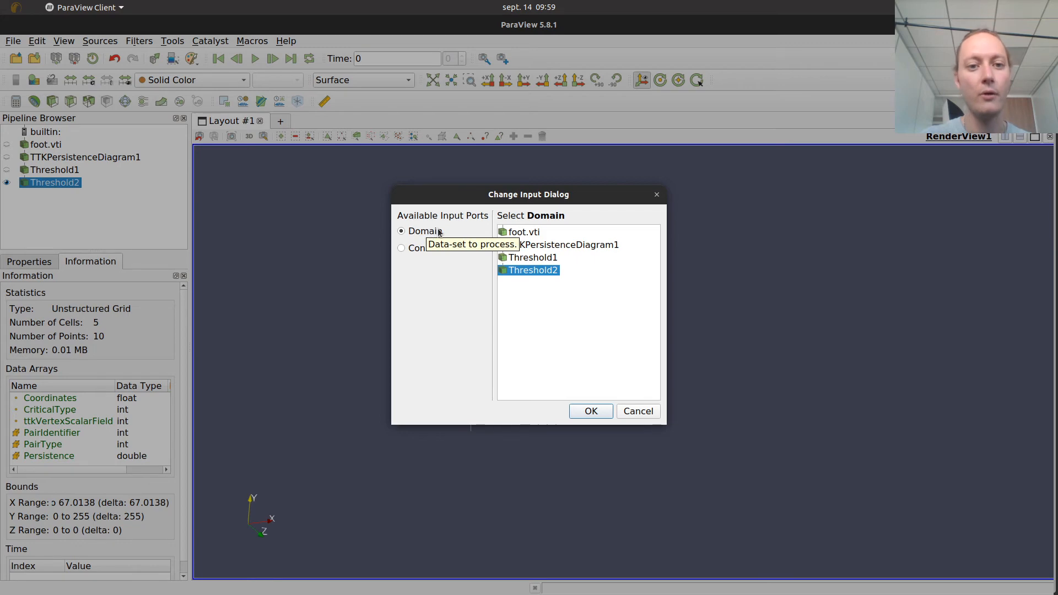
pyautogui.click(516, 233)
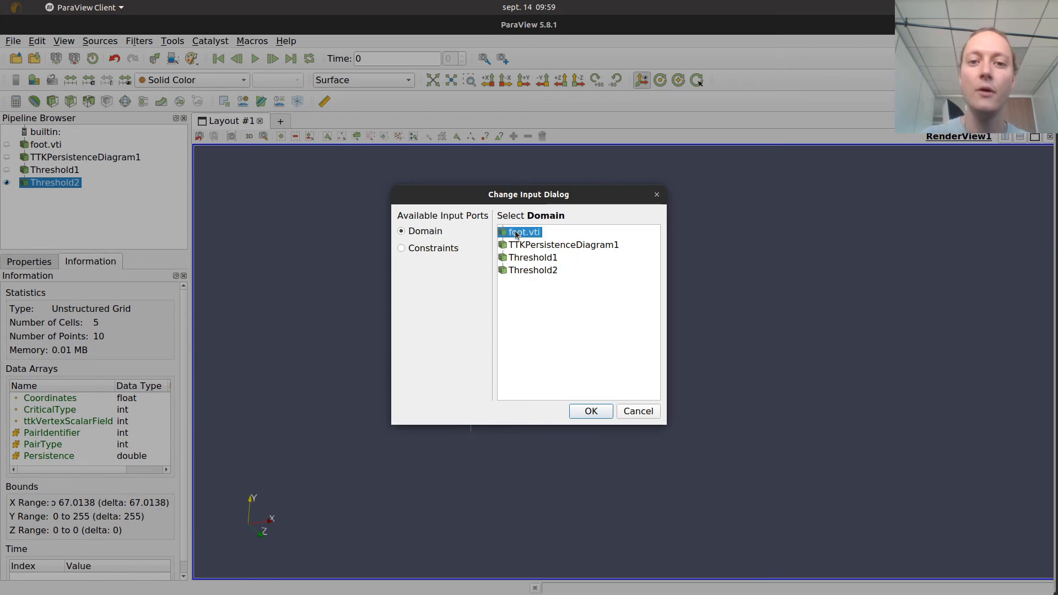
pyautogui.click(429, 247)
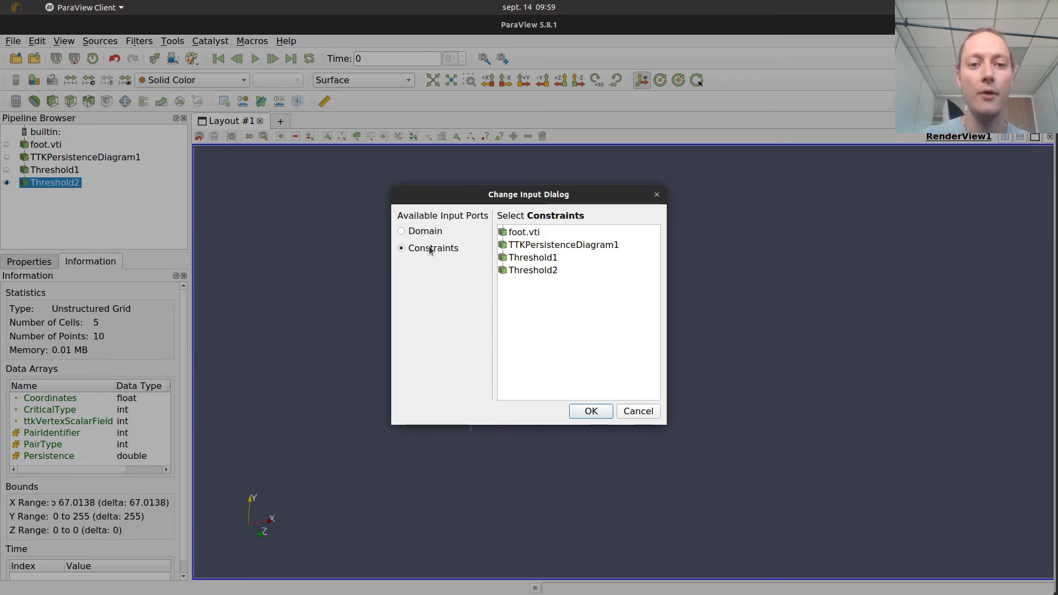
pyautogui.click(546, 271)
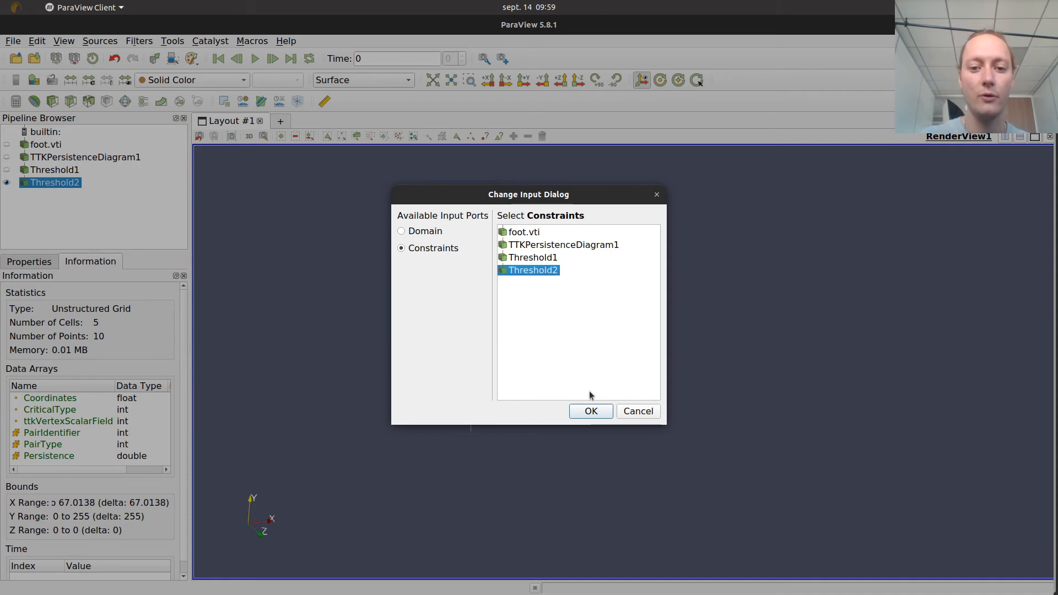
pyautogui.click(596, 413)
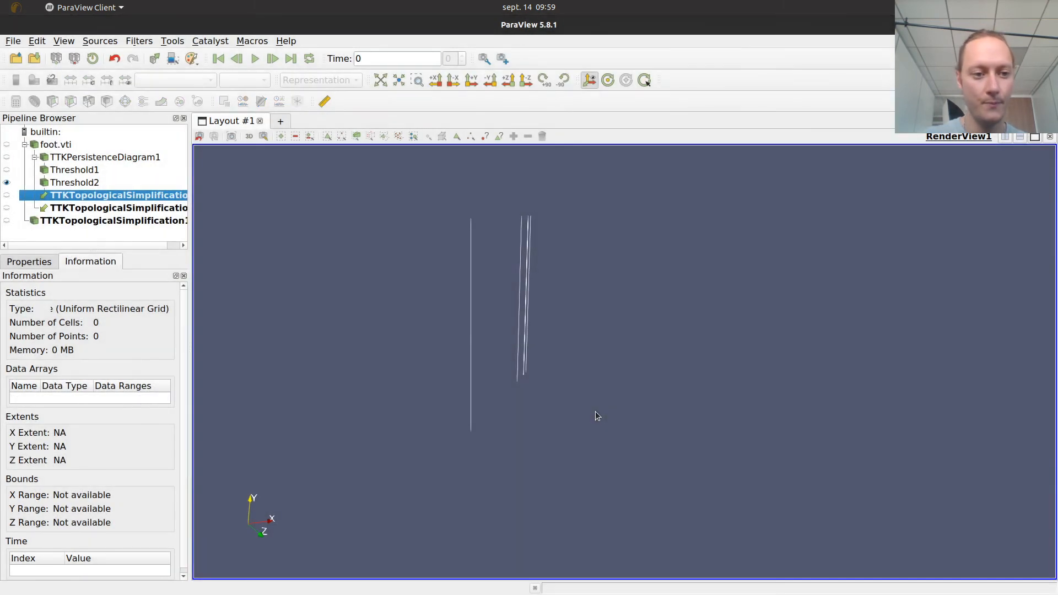
pyautogui.click(37, 263)
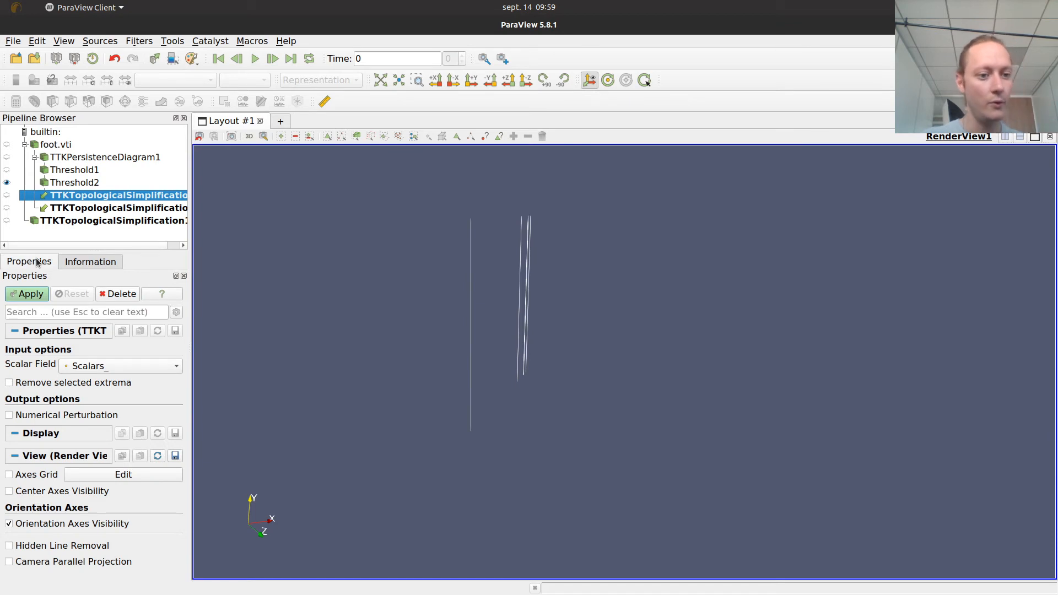
pyautogui.click(35, 296)
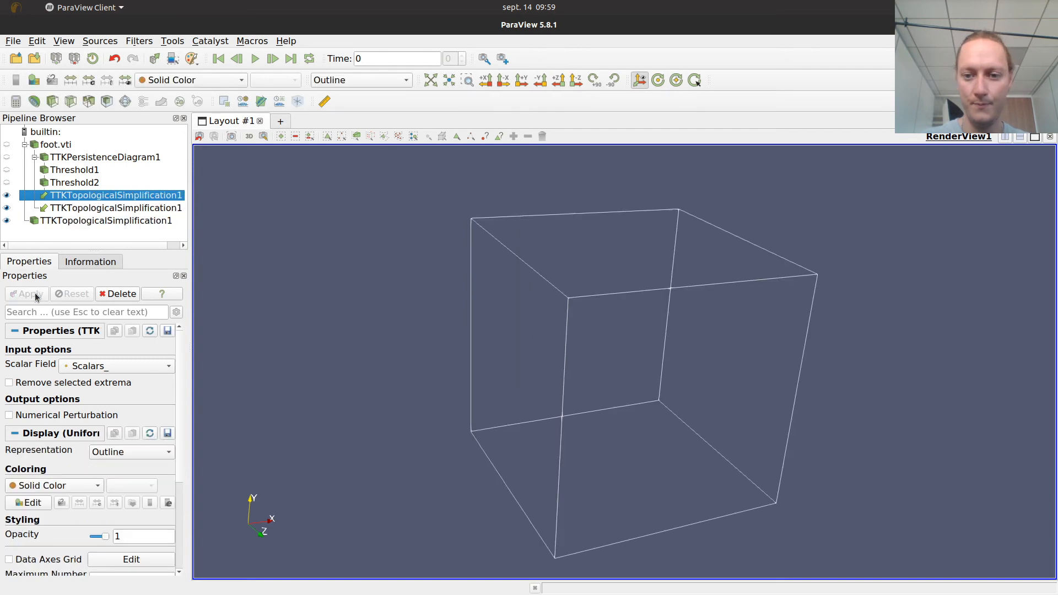
# Display the topologically simplified foot data with the Volume representation
pyautogui.click(383, 81)
pyautogui.click(375, 174)
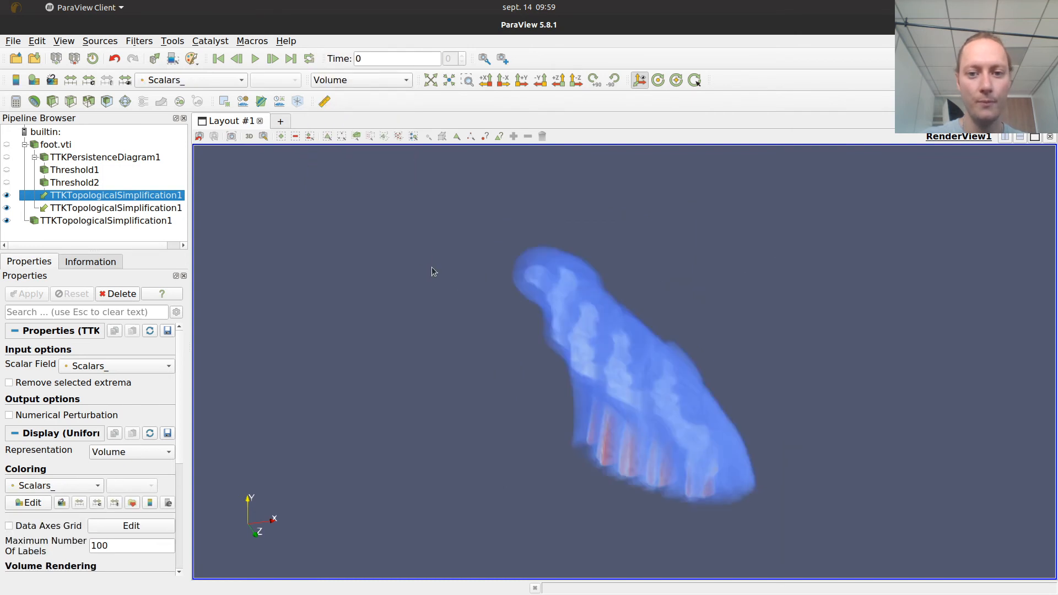
pyautogui.moveTo(546, 359); pyautogui.dragTo(782, 359)
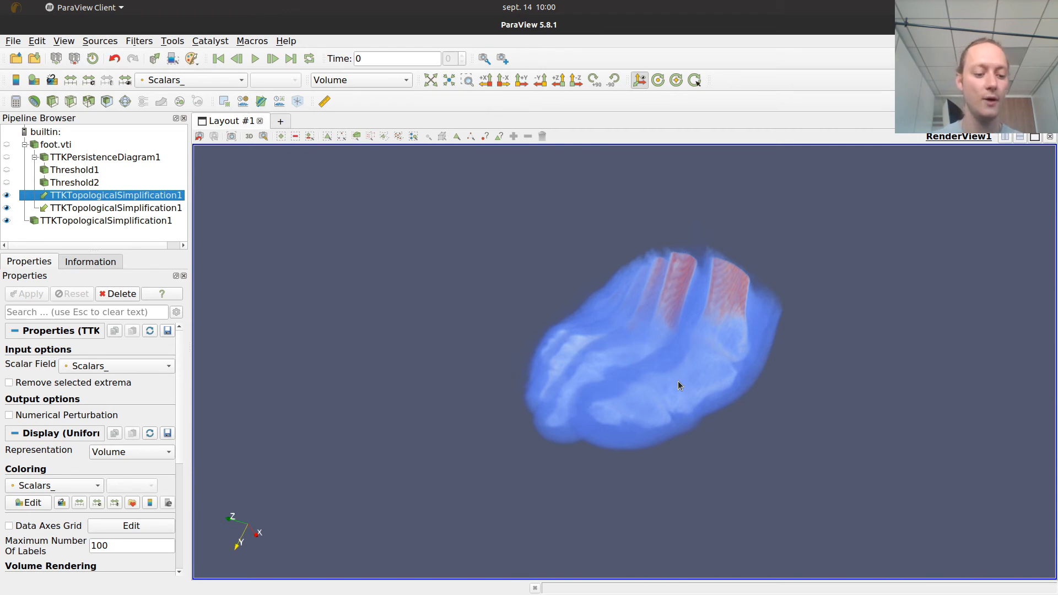
# Apply TTK Merge and Contour Tree (FTM) to the simplified data with the tree type set to Split Tree
pyautogui.hotkey('ctrl', 'space')
pyautogui.write('ftm')
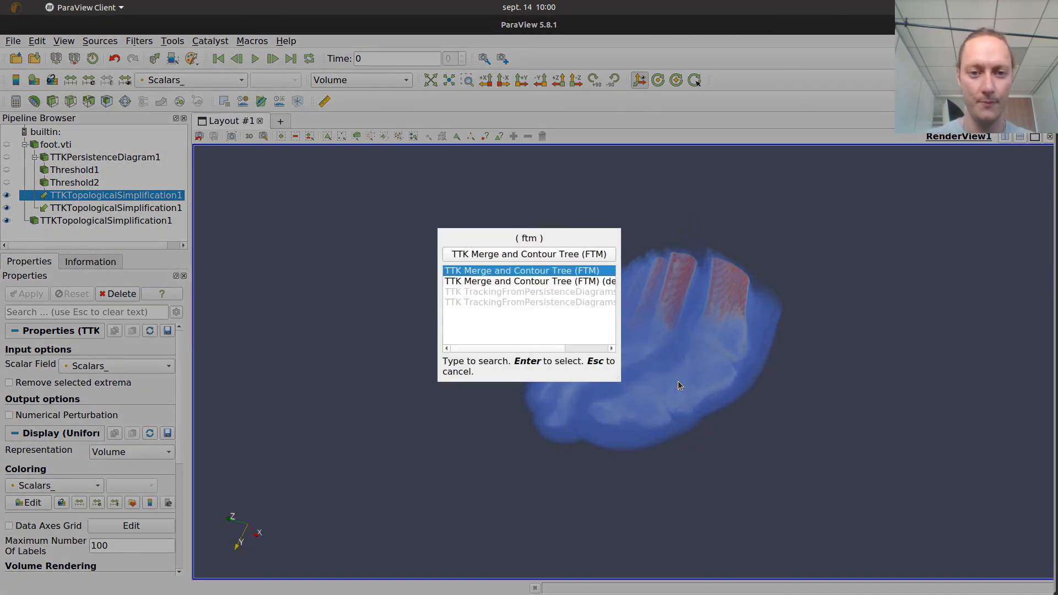
pyautogui.press('Return')
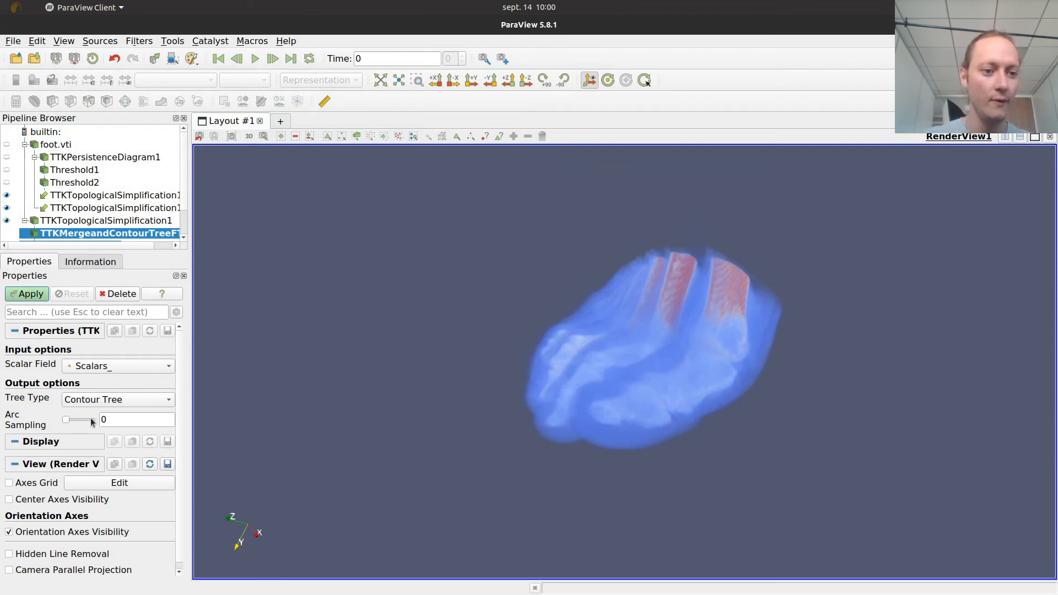
pyautogui.click(101, 400)
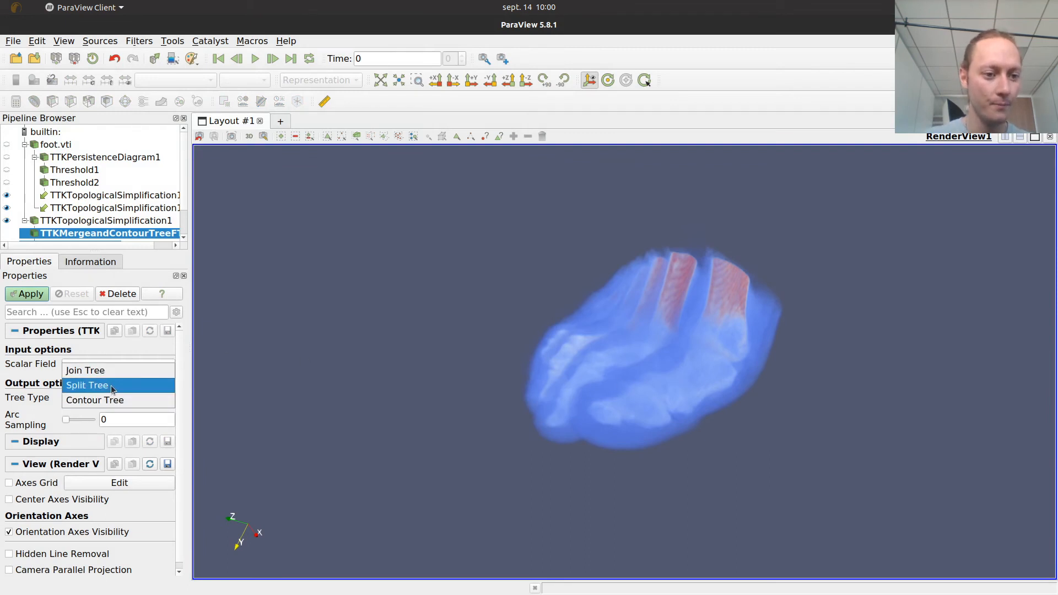
pyautogui.click(111, 386)
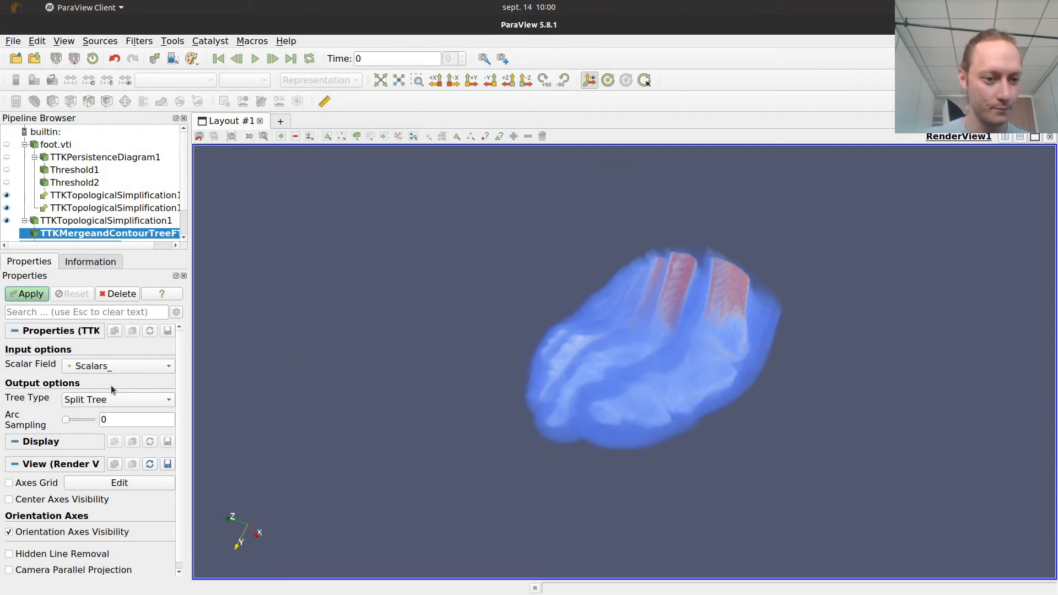
pyautogui.click(34, 300)
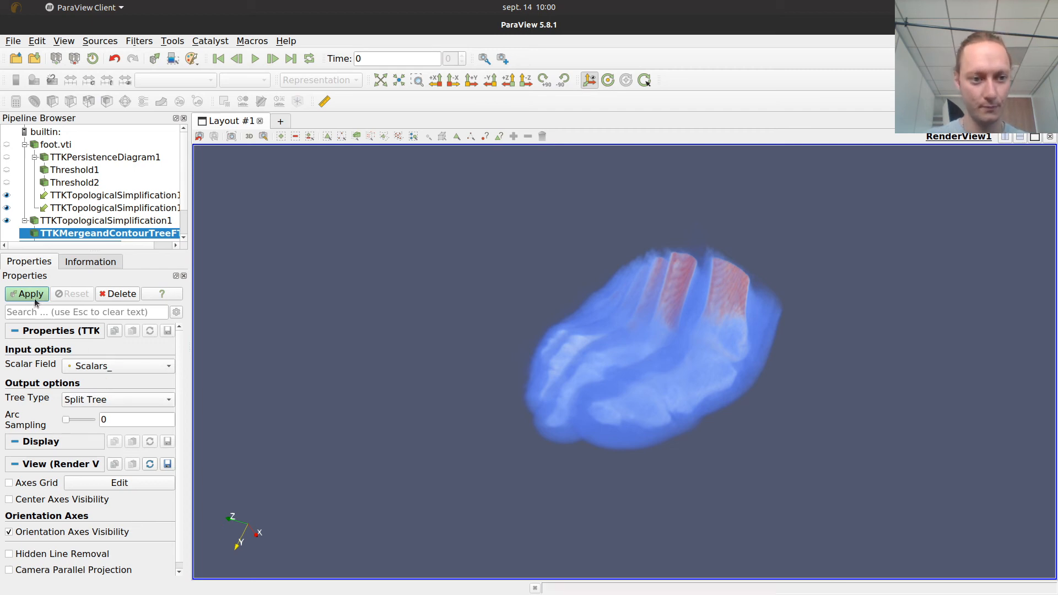
pyautogui.moveTo(713, 202); pyautogui.dragTo(626, 344)
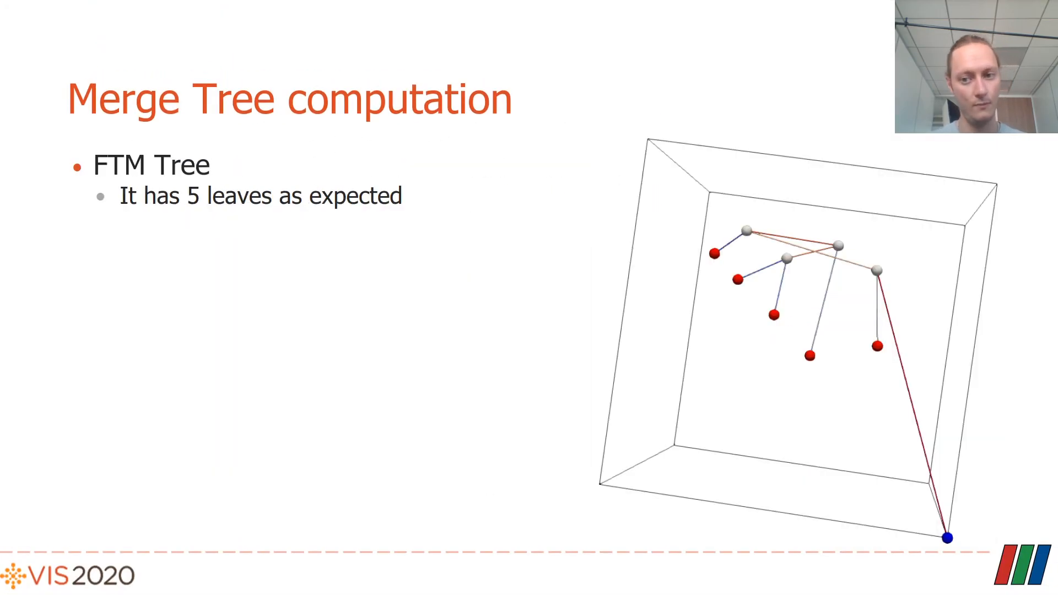
pyautogui.press('Right')
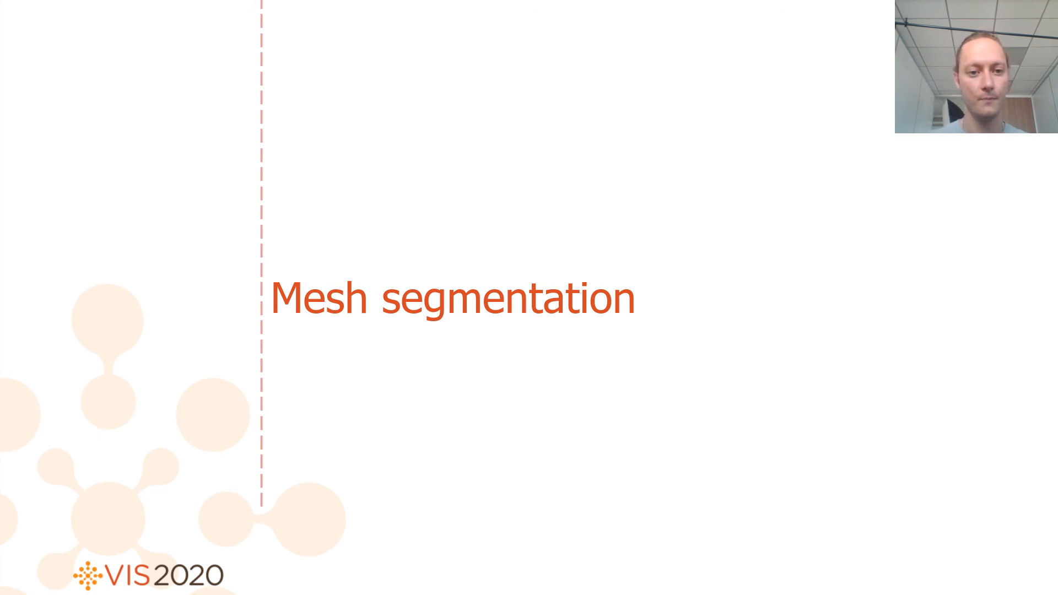
pyautogui.press('Right')
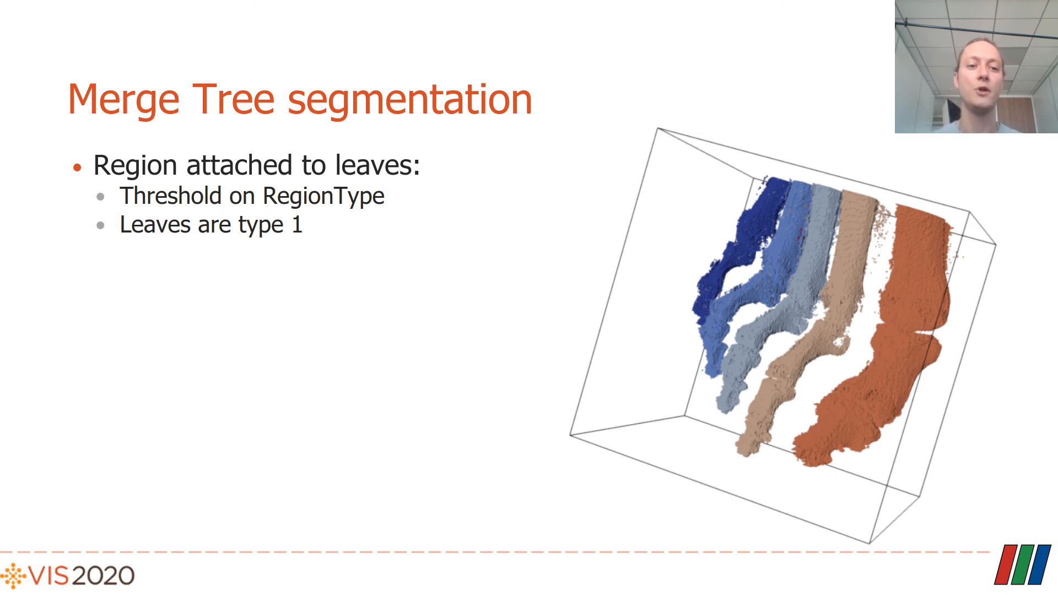
# Switch back to ParaView and add a Threshold filter to the Segmentation output, using RegionType scalars with the range reset to the data
pyautogui.hotkey('alt', 'Tab')
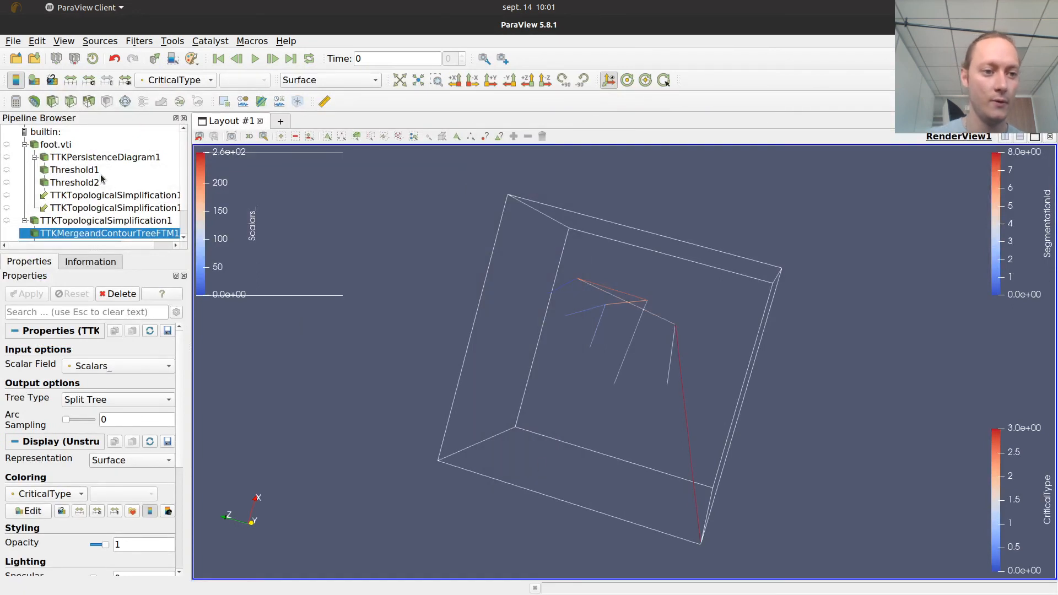
pyautogui.click(84, 236)
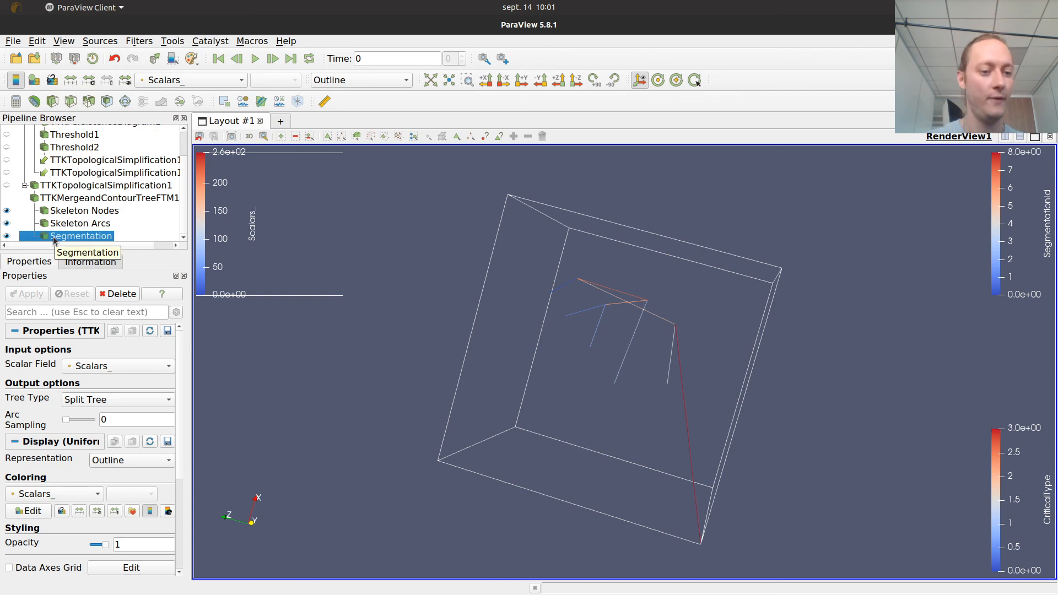
pyautogui.hotkey('ctrl', 'space')
pyautogui.write('thres')
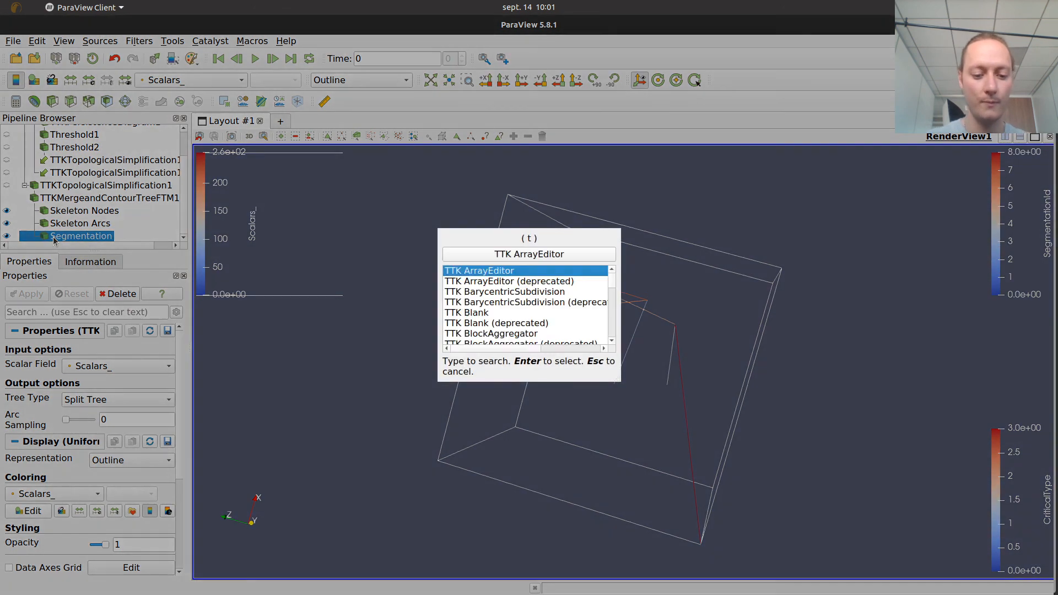
pyautogui.press('Return')
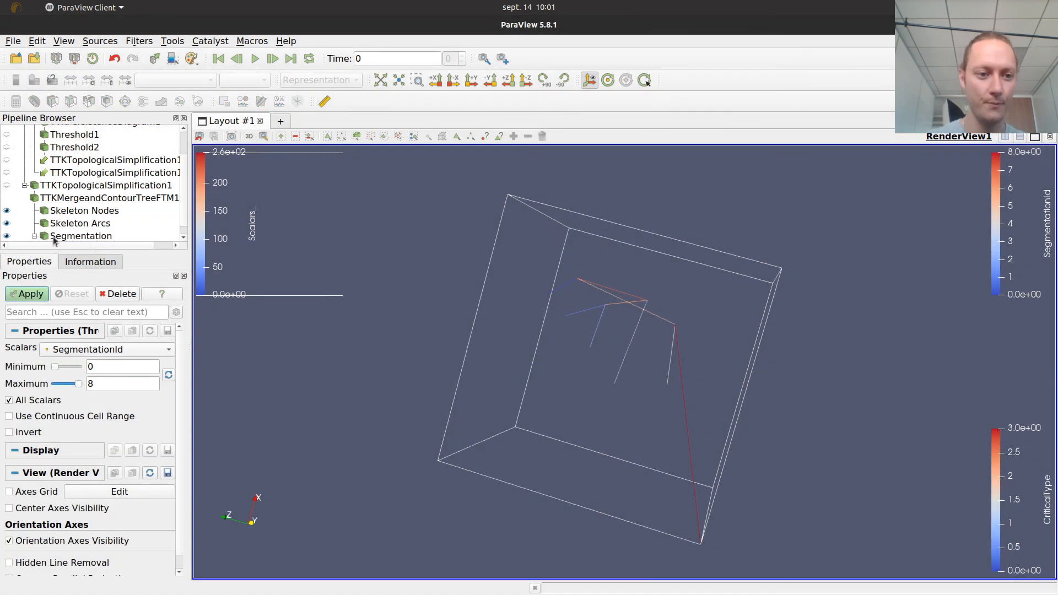
pyautogui.click(85, 349)
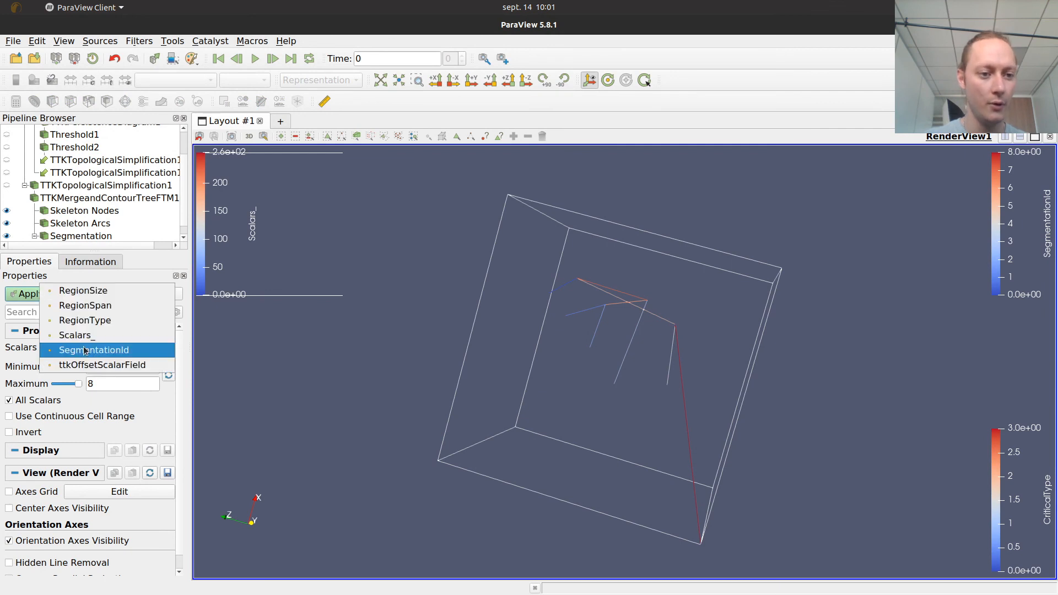
pyautogui.click(101, 323)
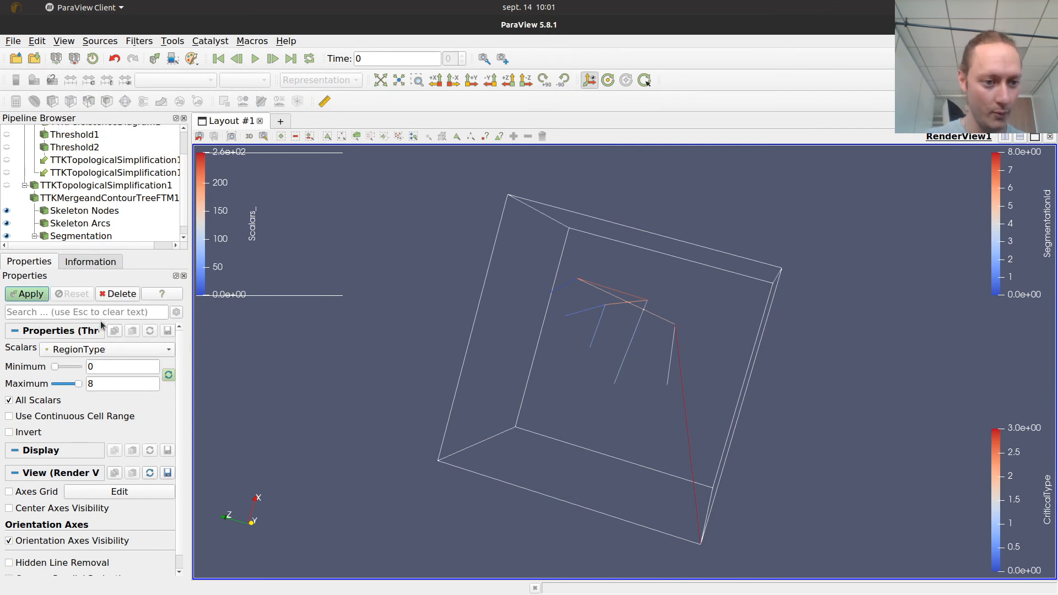
pyautogui.click(169, 375)
# Set the RegionType threshold's minimum and maximum both to 1 and apply it to extract the leaf regions
pyautogui.click(88, 366)
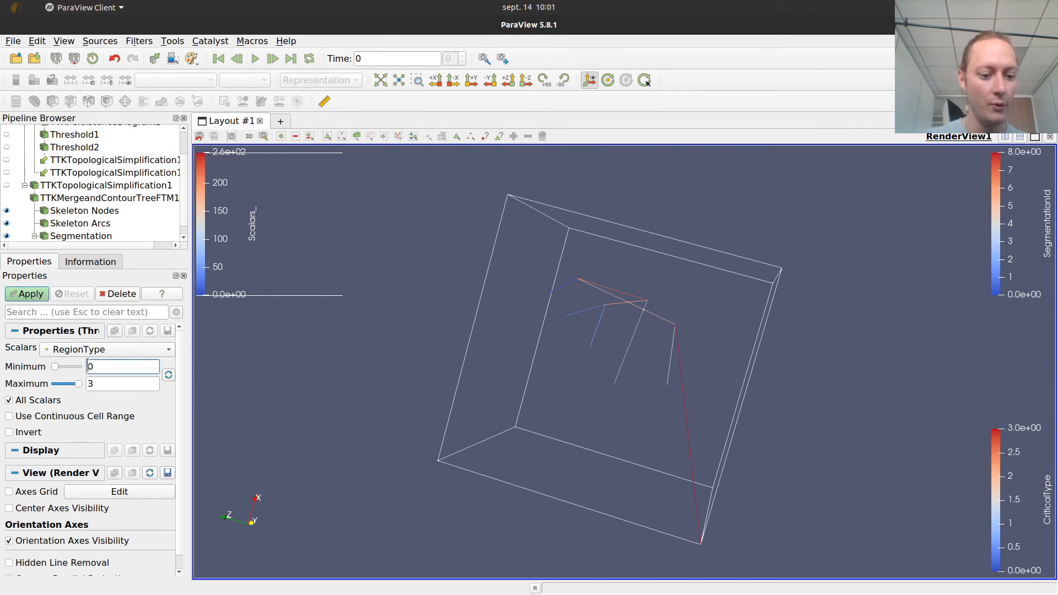
pyautogui.write('1')
pyautogui.moveTo(118, 368); pyautogui.dragTo(78, 367)
pyautogui.write('1')
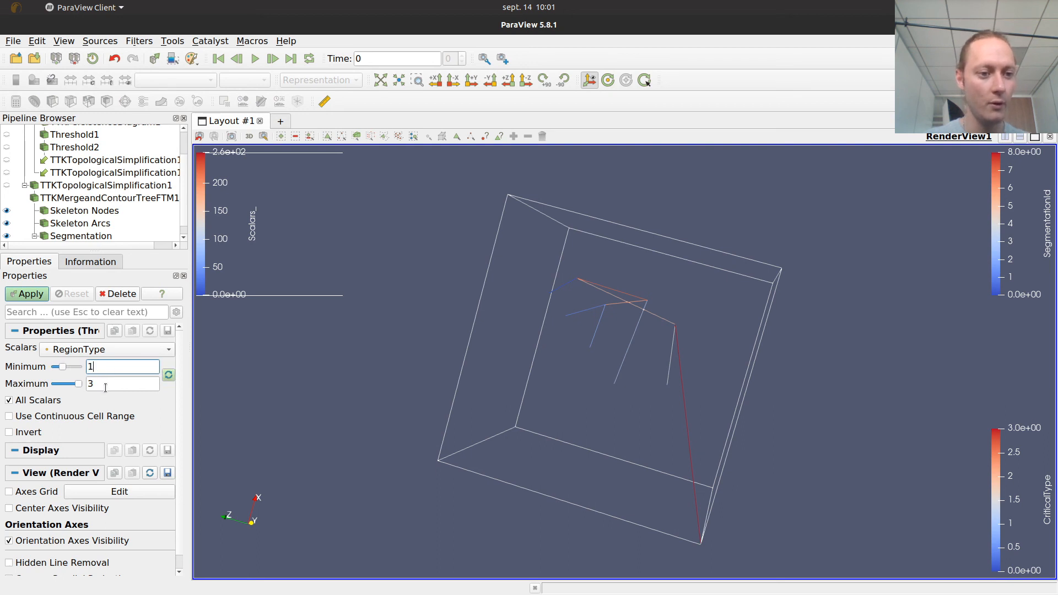
pyautogui.click(105, 384)
pyautogui.press('BackSpace')
pyautogui.write('1')
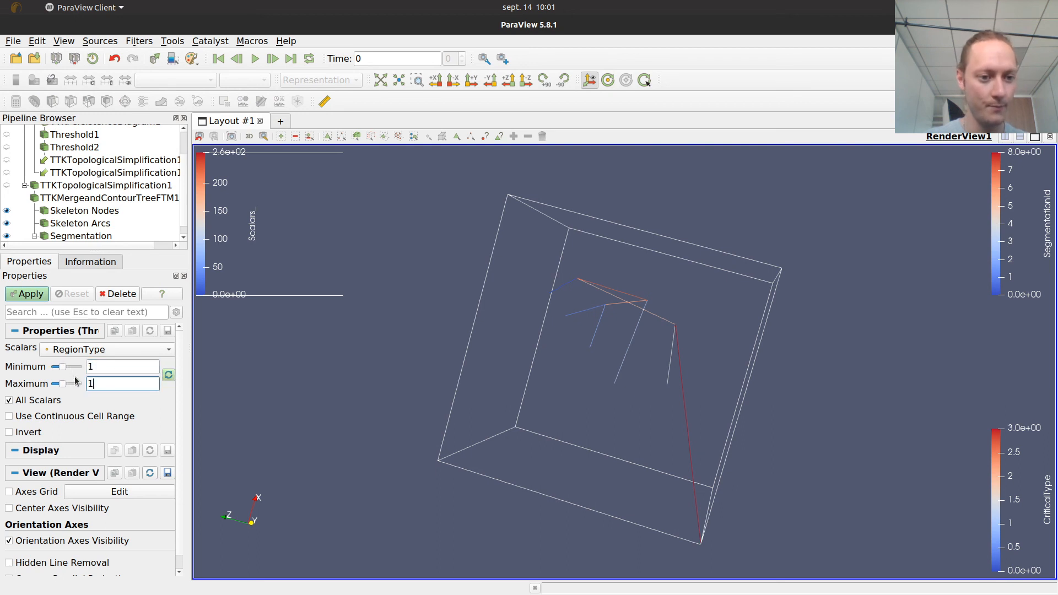
pyautogui.click(38, 298)
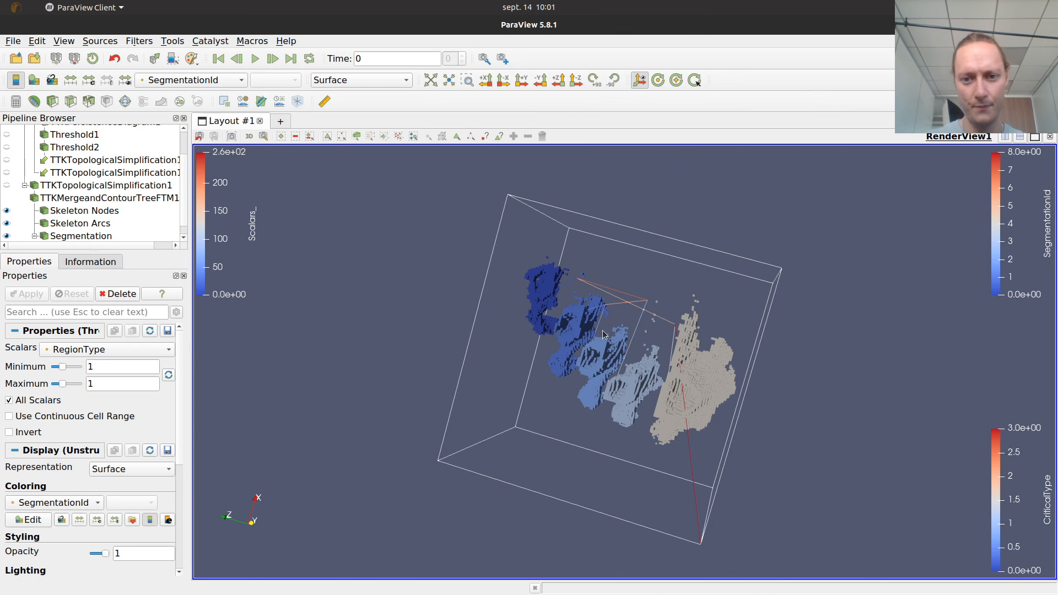
pyautogui.moveTo(604, 334); pyautogui.dragTo(623, 257)
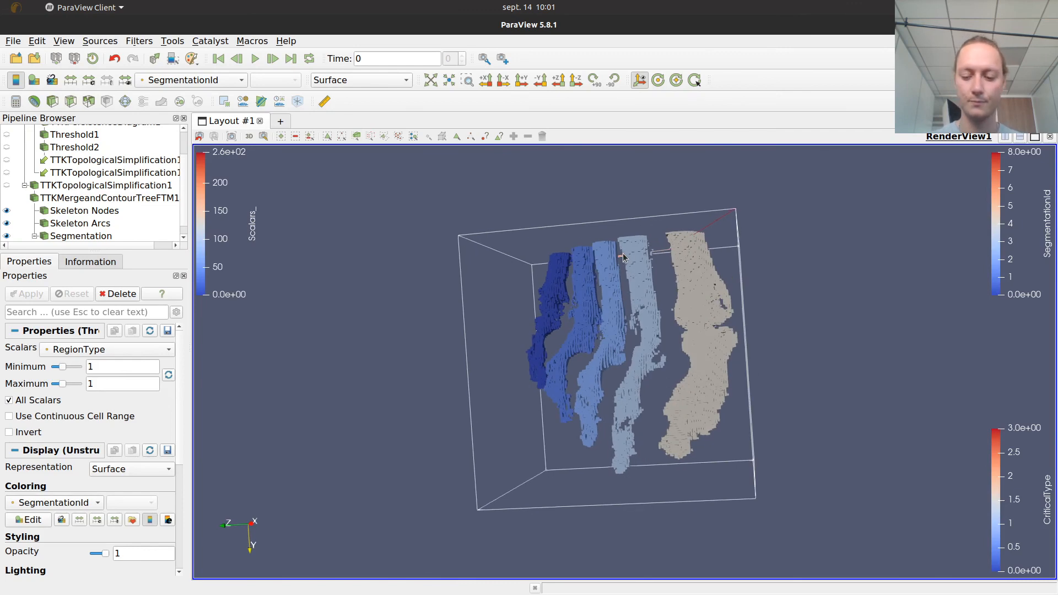